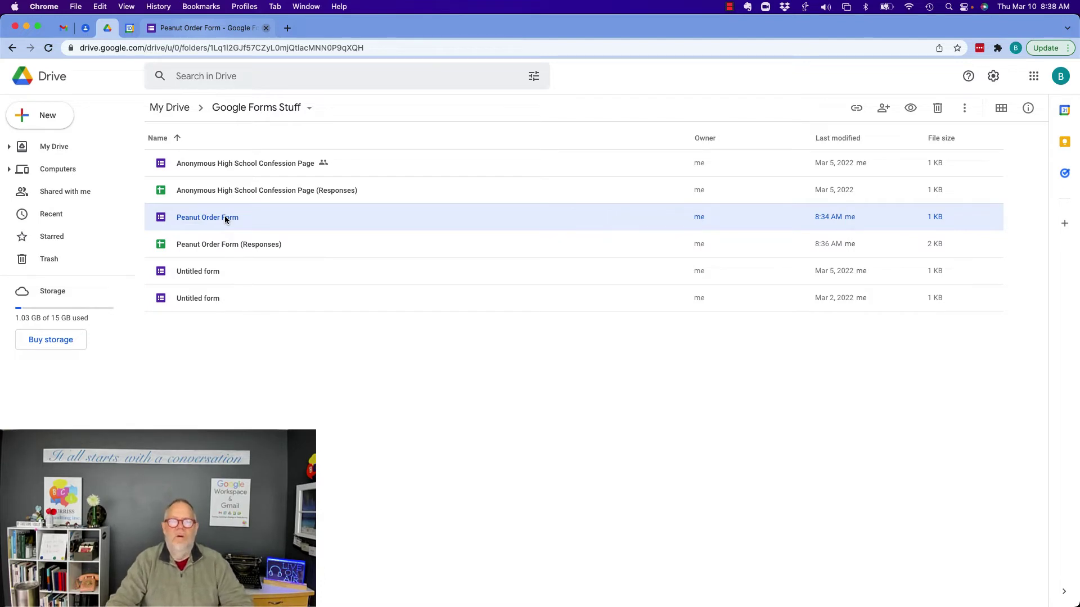
Switch from Drive to the Peanut Order Form editor tab
click(208, 31)
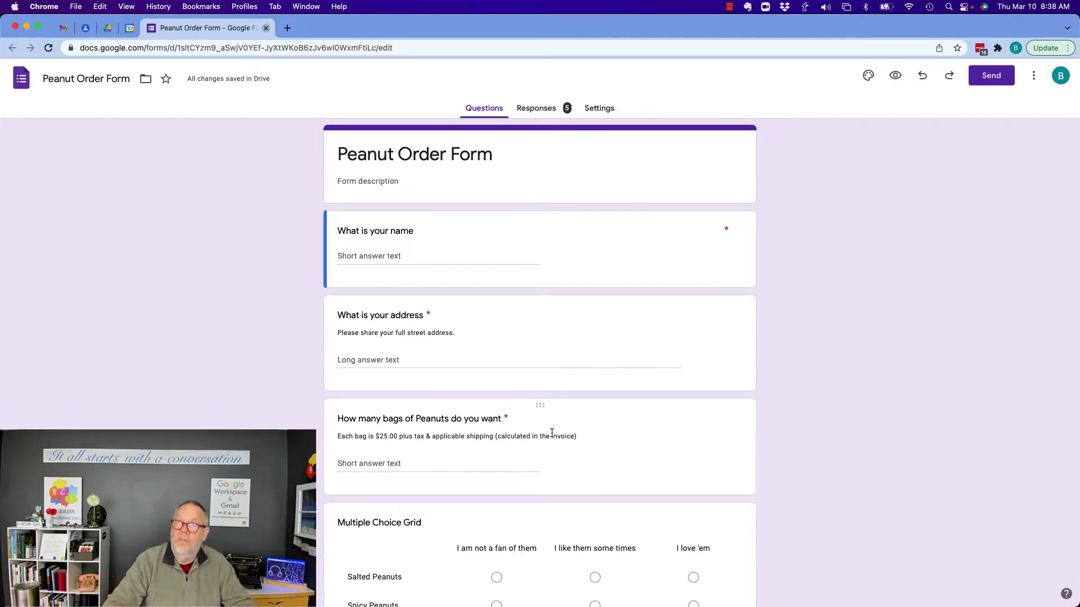
scroll(551, 432, down, 5)
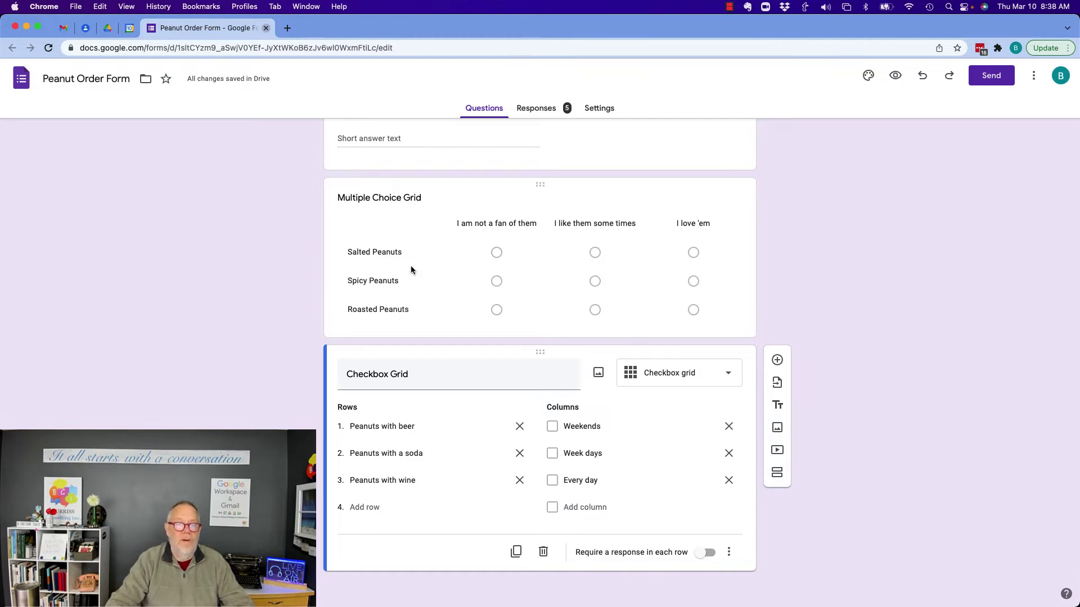
click(537, 274)
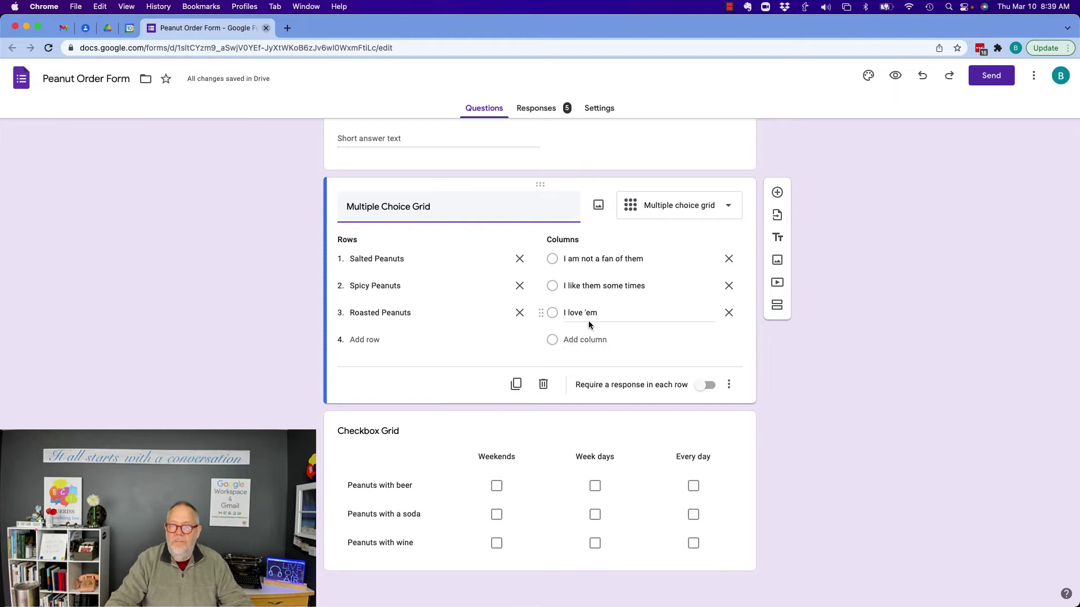
click(541, 430)
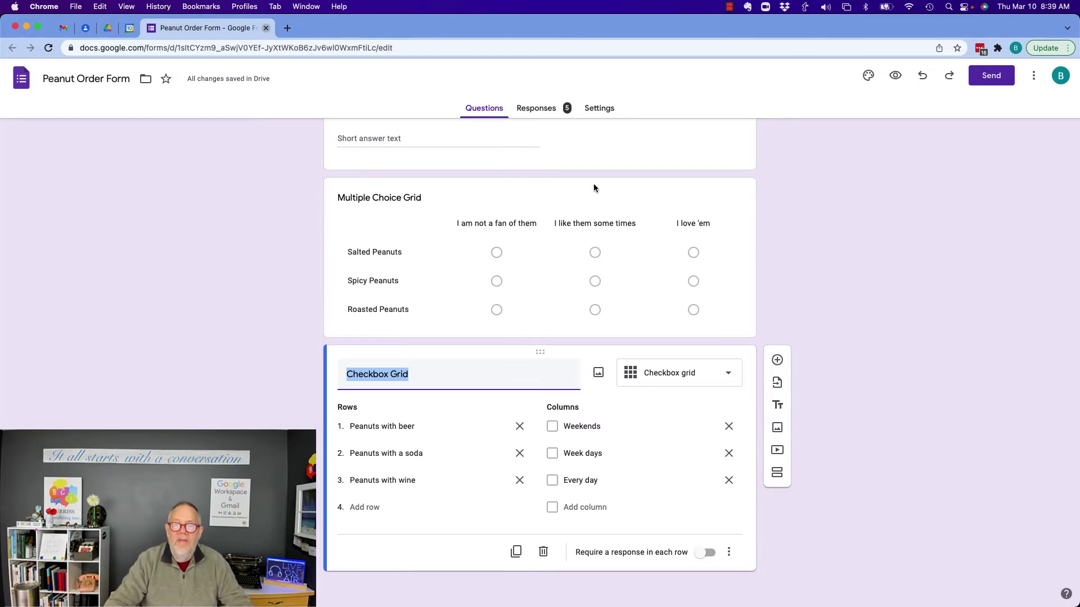
In the form preview, rate Salted, Spicy and Roasted Peanuts all as I love 'em
click(899, 77)
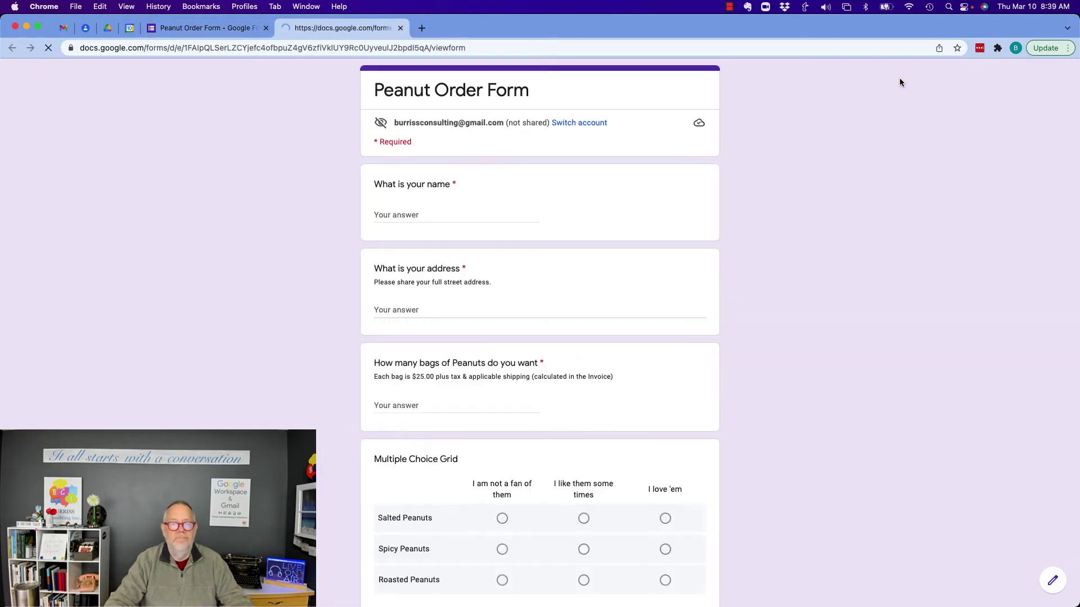
scroll(428, 360, down, 5)
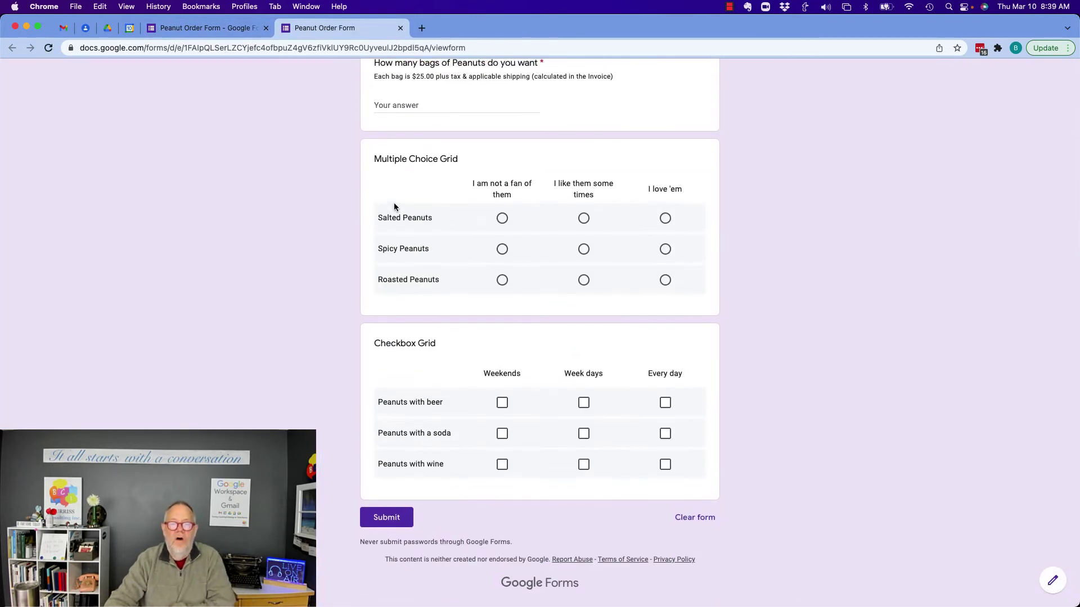
click(584, 215)
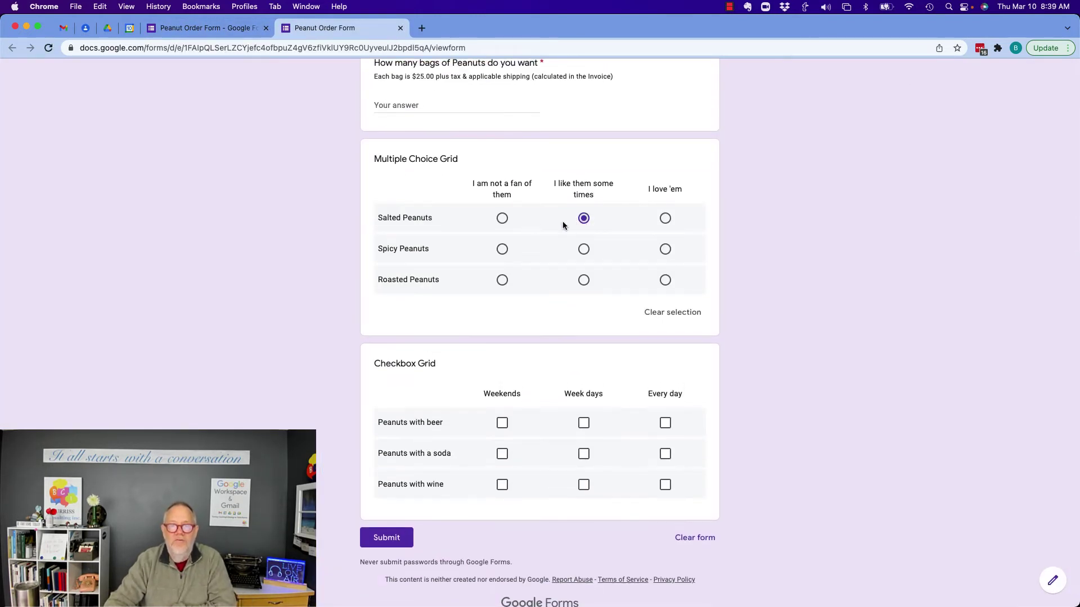
click(502, 218)
click(666, 219)
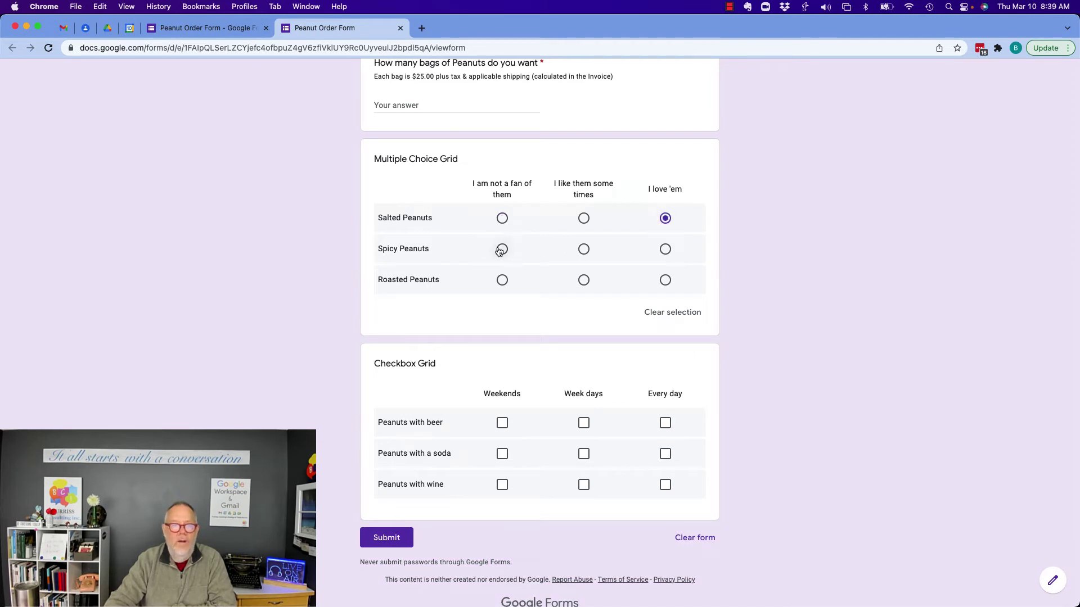
click(502, 249)
click(584, 250)
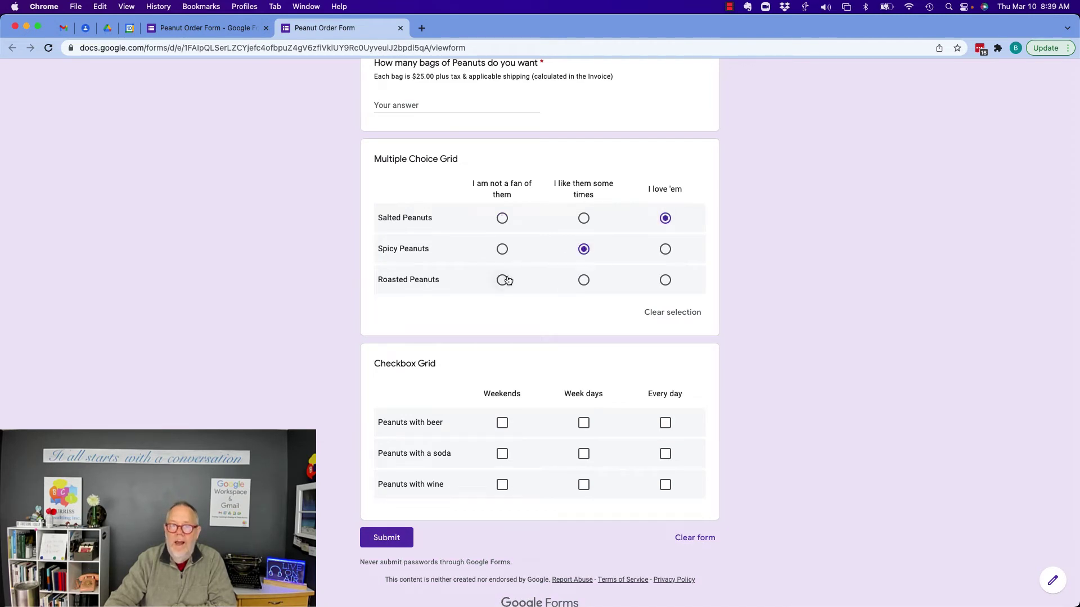
click(664, 254)
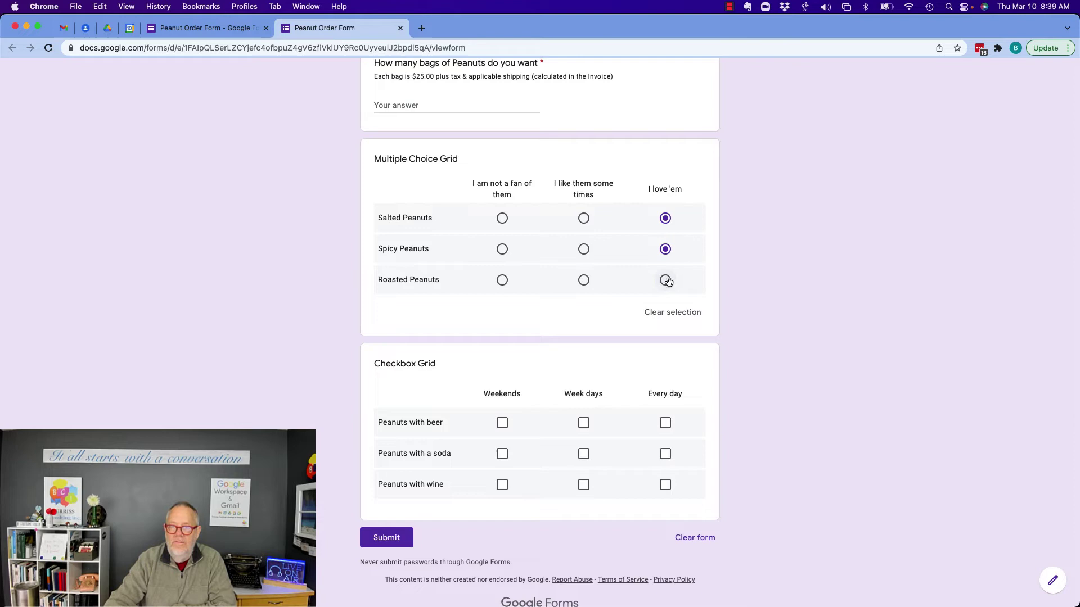
click(664, 280)
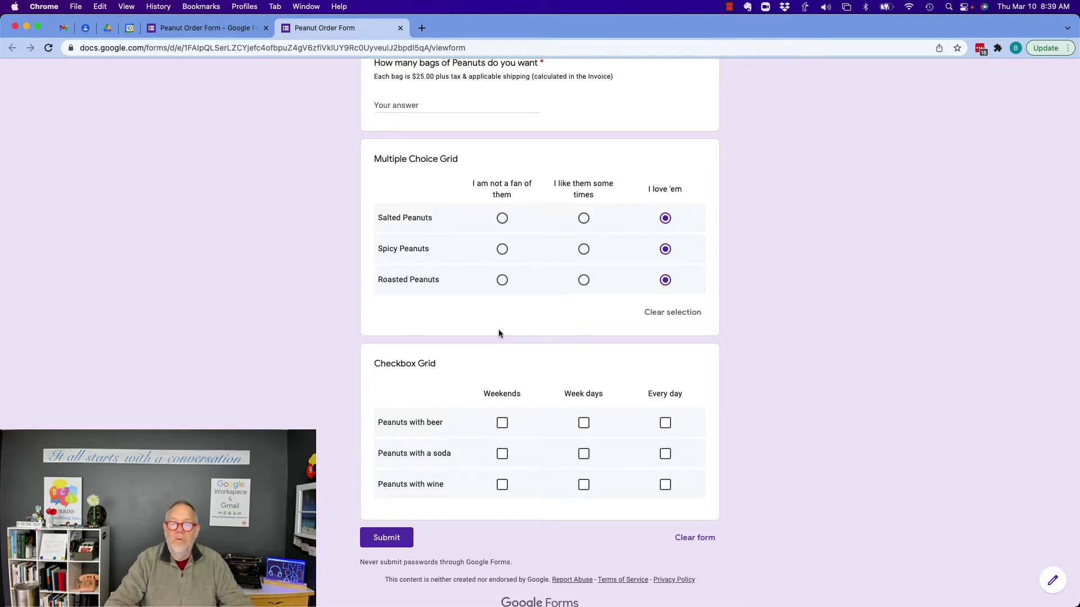
Tick beer Weekends and Every day, soda Every day only, and wine Weekends, Week days, Every day
click(502, 422)
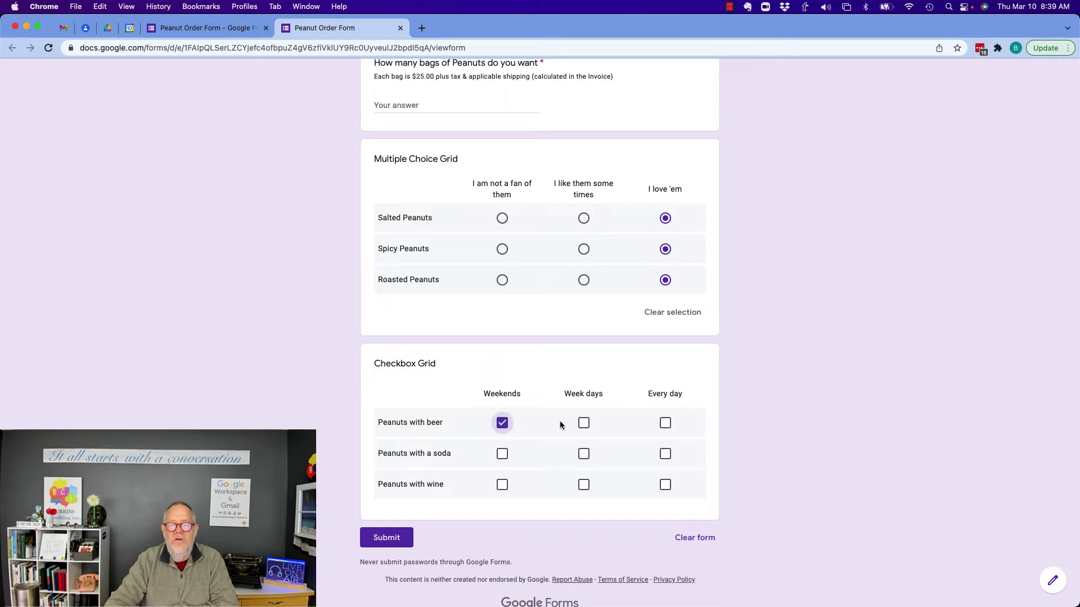
click(584, 422)
click(664, 424)
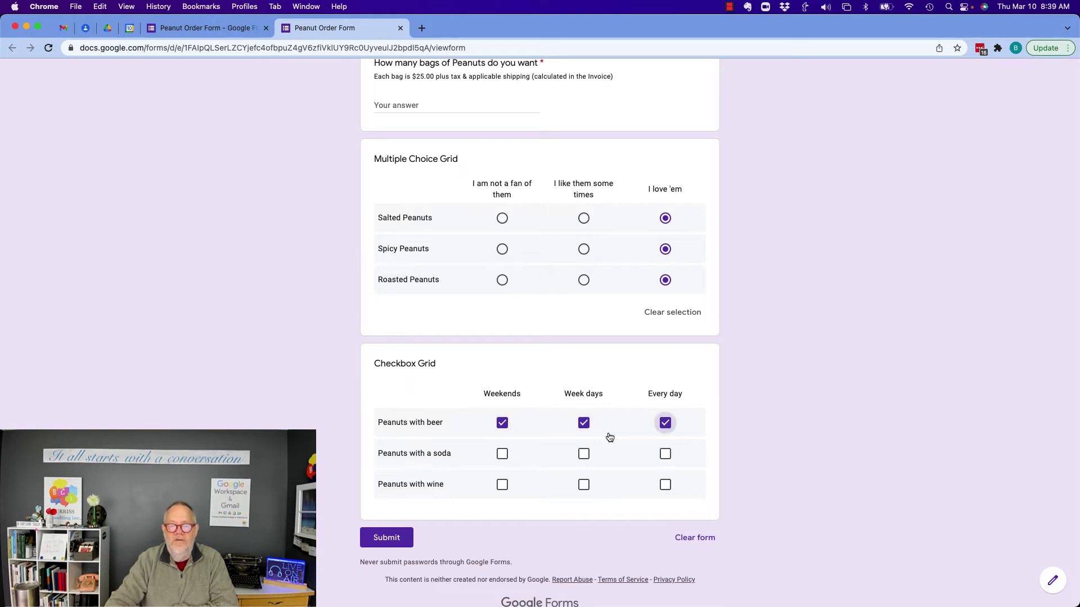
click(503, 454)
click(583, 454)
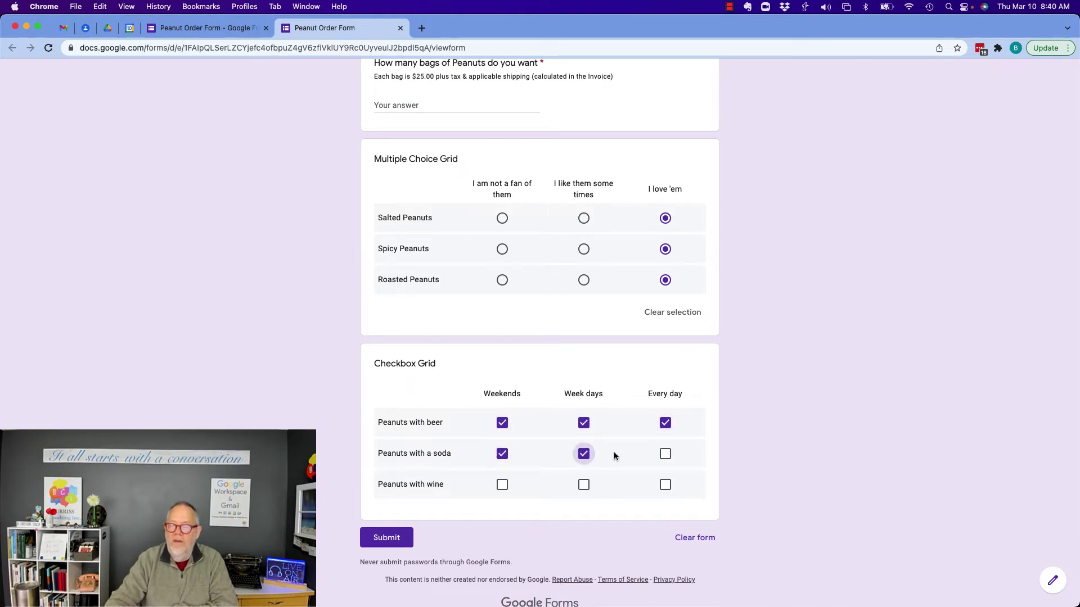
click(665, 454)
click(664, 484)
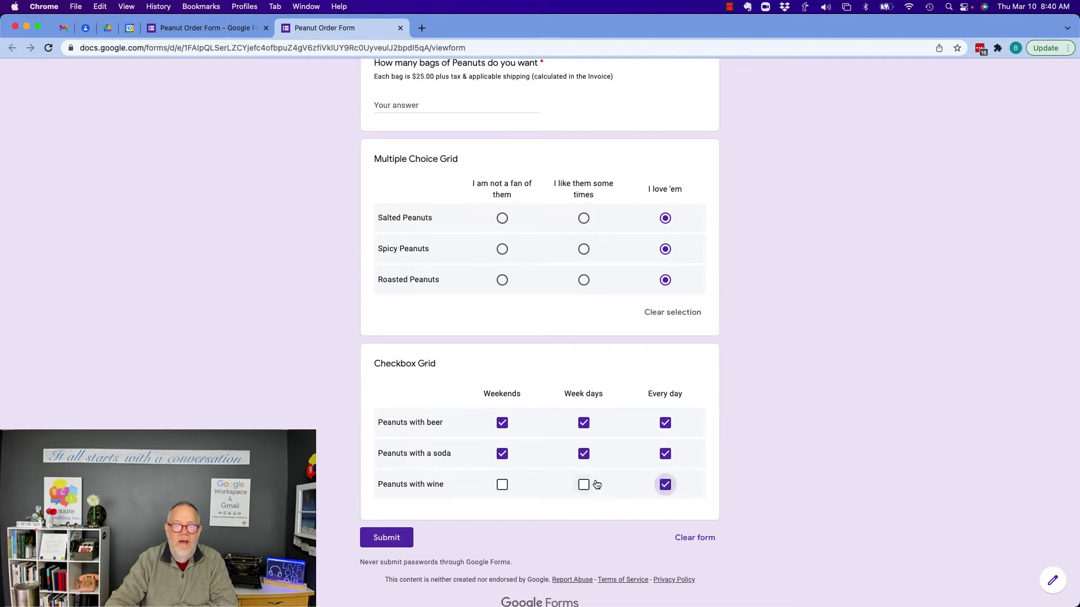
click(583, 485)
click(502, 485)
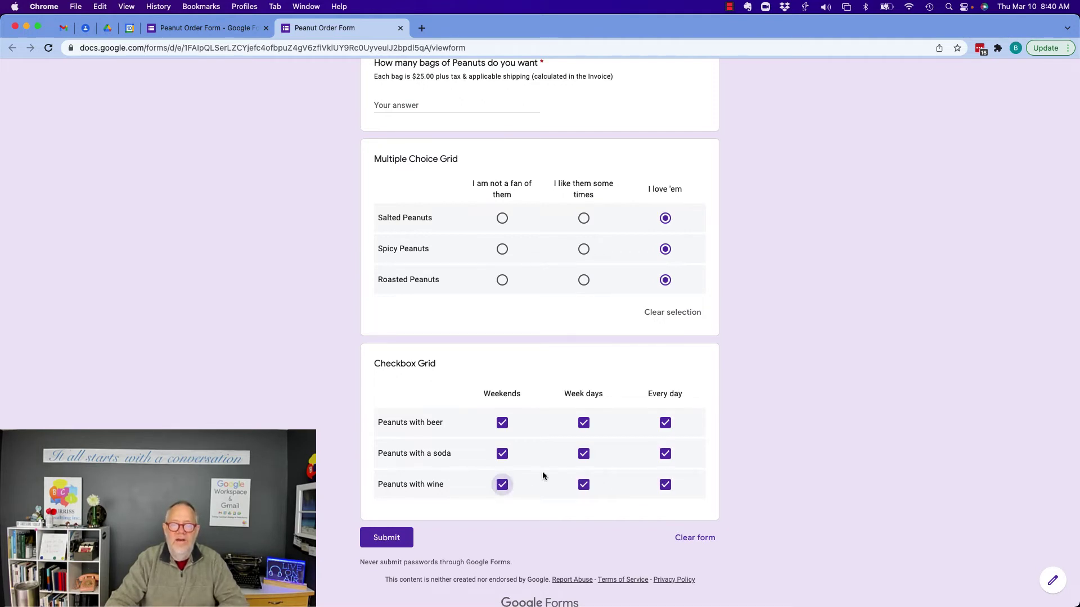
click(583, 454)
click(583, 423)
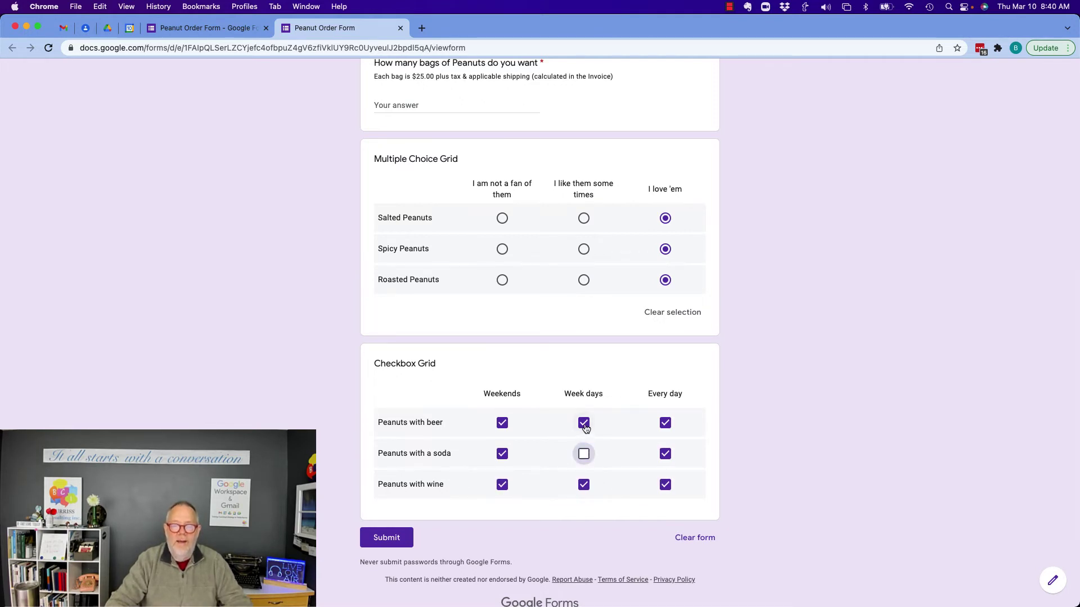
click(502, 454)
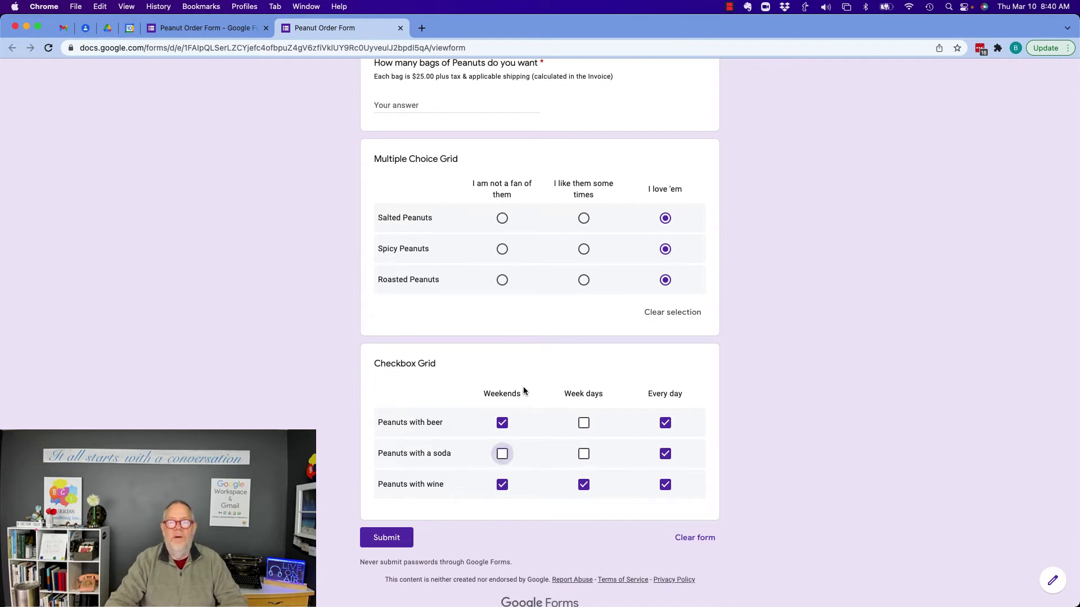
Return to the editor and review the Responses summary charts for the 5 responses
scroll(523, 386, up, 3)
key(ctrl+shift+Tab)
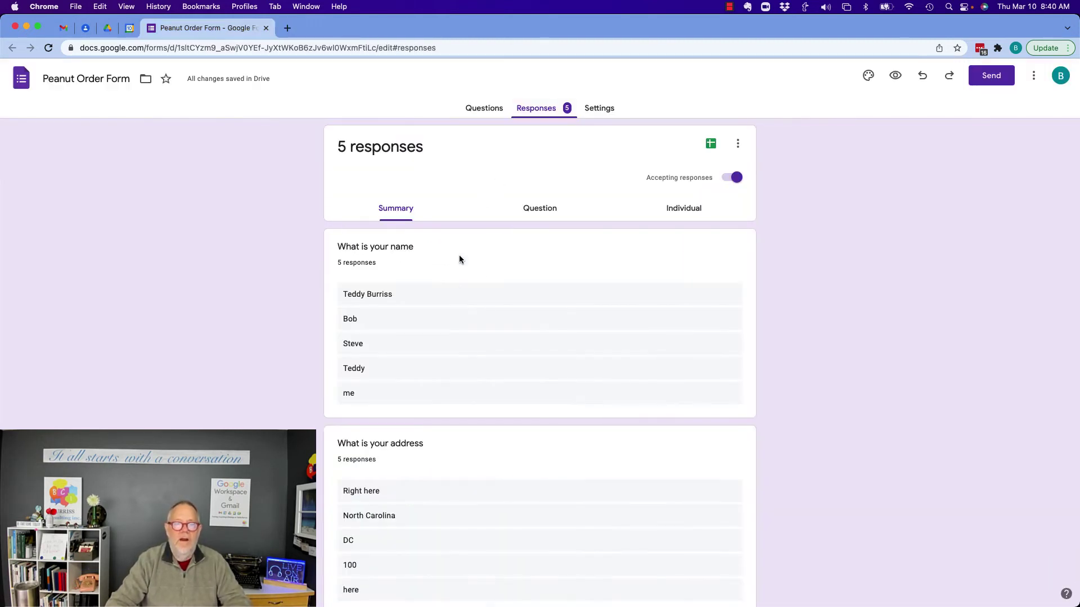
scroll(455, 302, down, 4)
scroll(456, 306, down, 7)
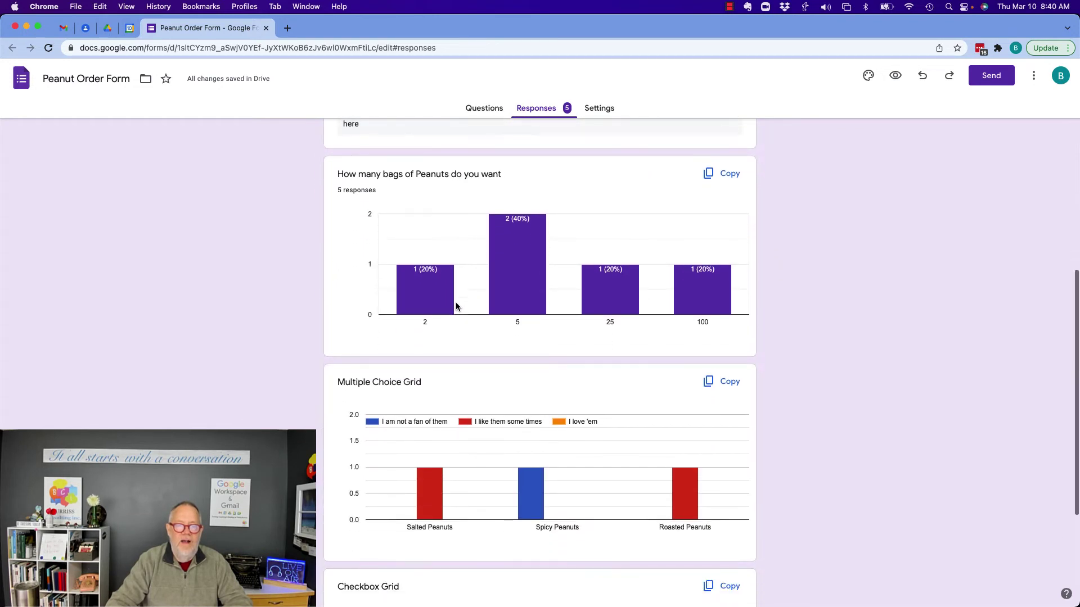
scroll(456, 306, down, 2)
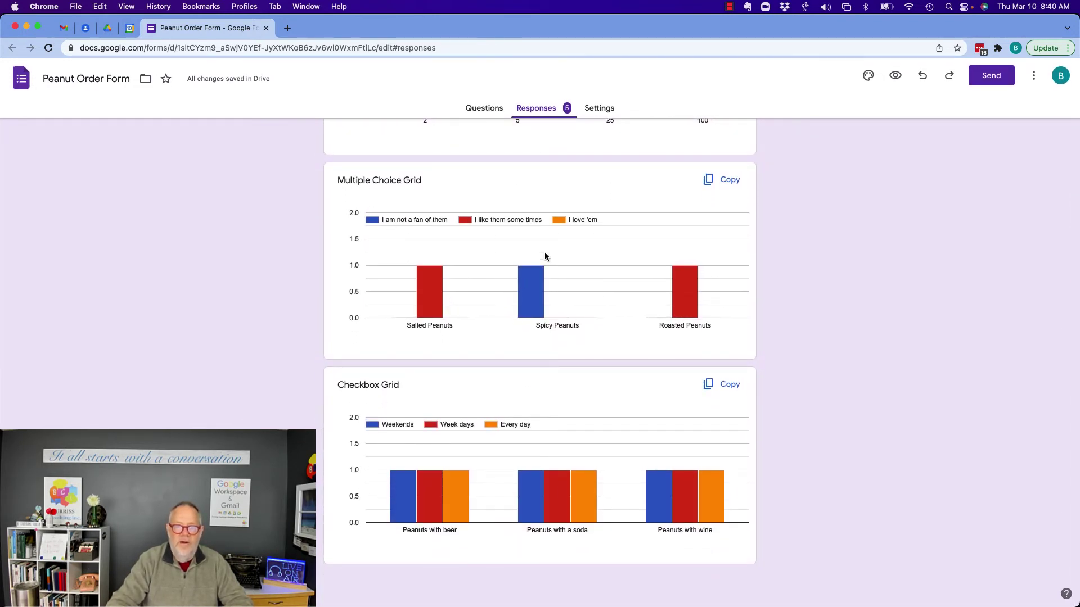
scroll(549, 310, up, 20)
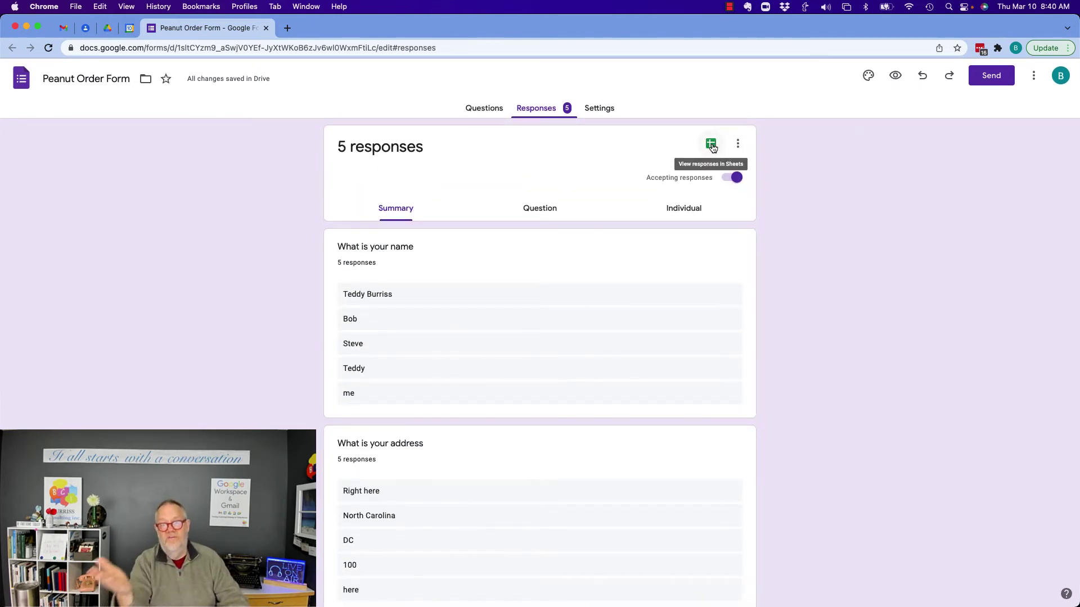
Open the linked Peanut Order Form (Responses) spreadsheet in Google Sheets
click(711, 144)
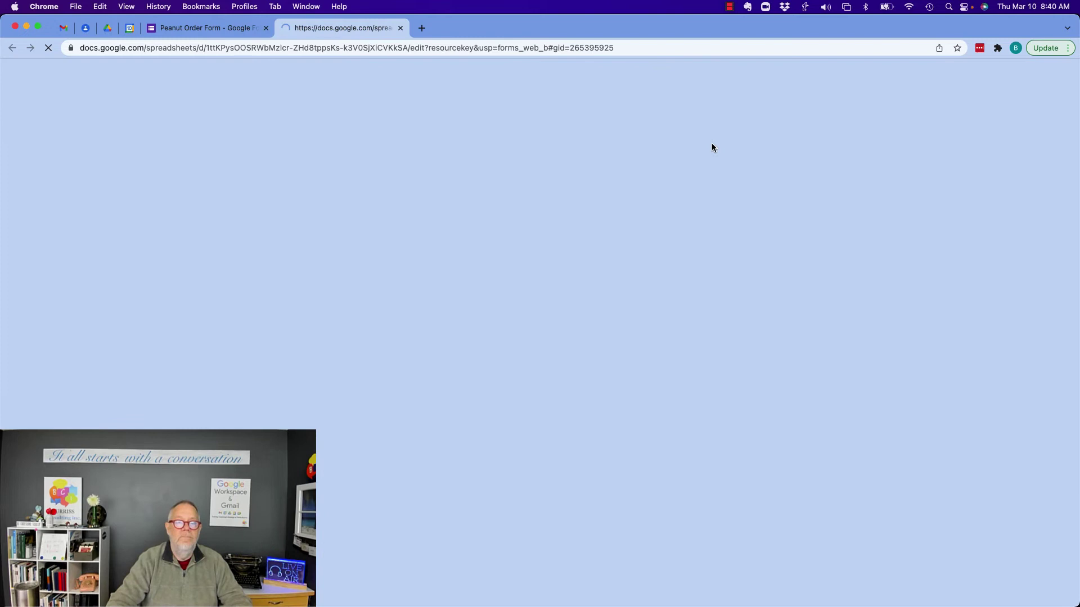